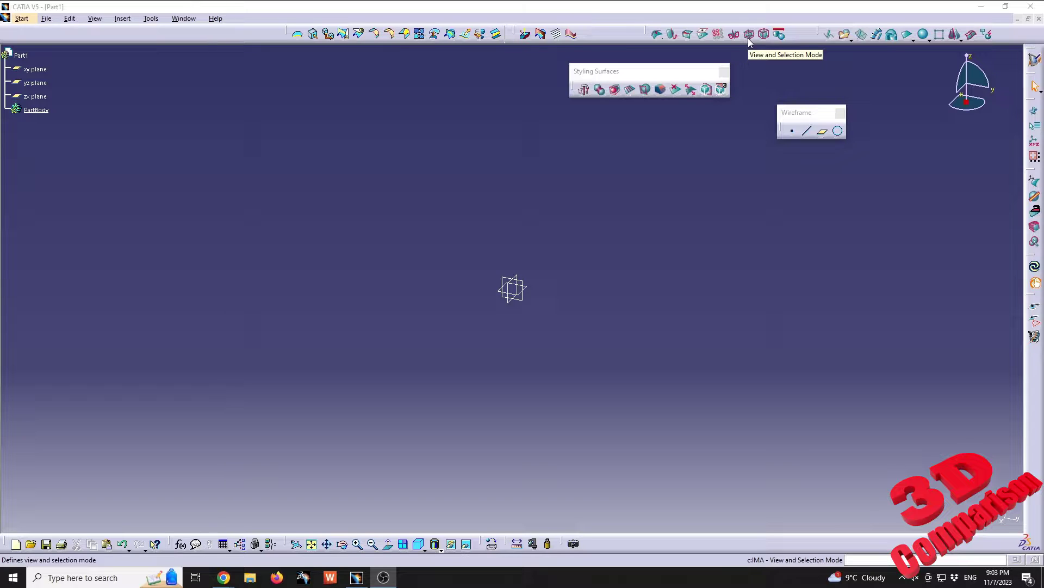
Create a Sphere primitive surface centred on the origin.
click(748, 36)
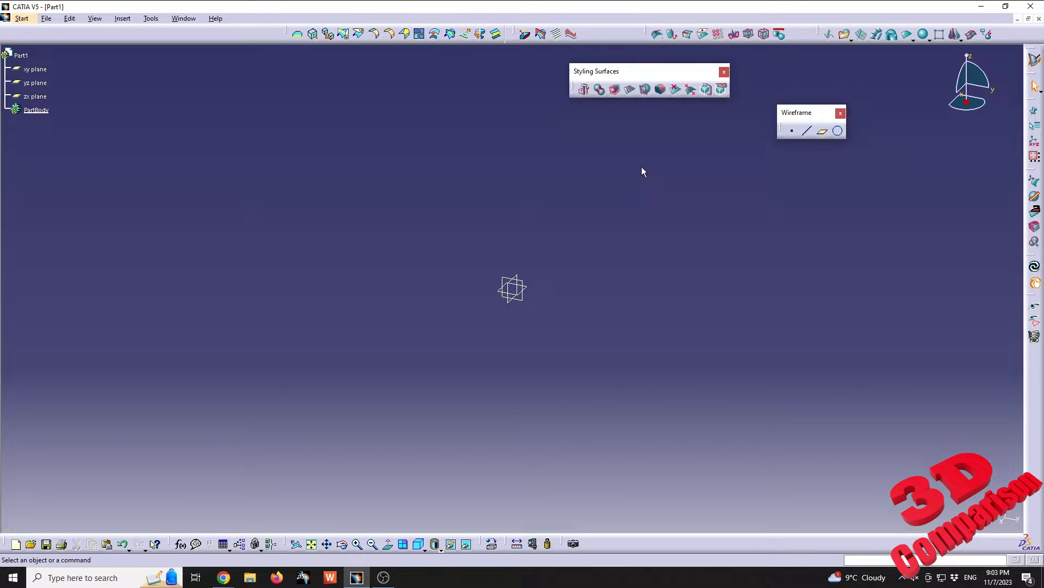
click(520, 275)
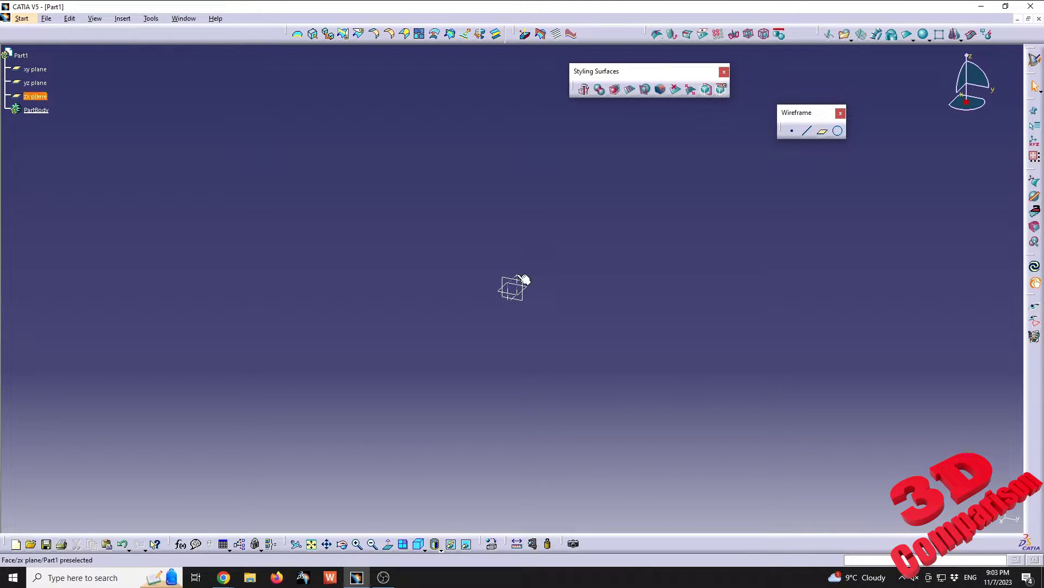
click(923, 36)
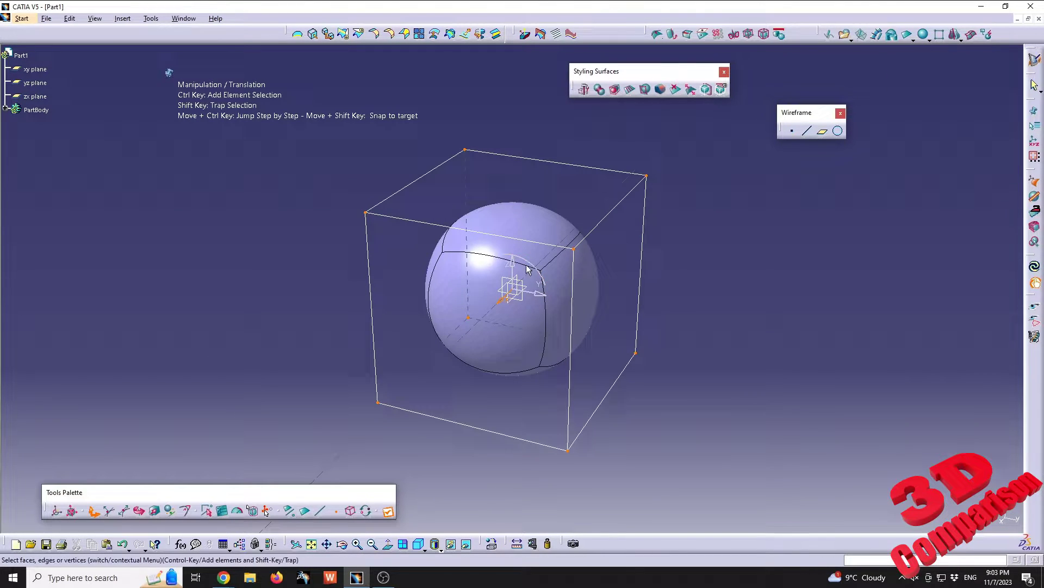
Select cage vertices with a trap around the sphere, try translating the selection along Y twice, and undo each move.
click(513, 261)
click(503, 299)
drag(256, 129, 711, 488)
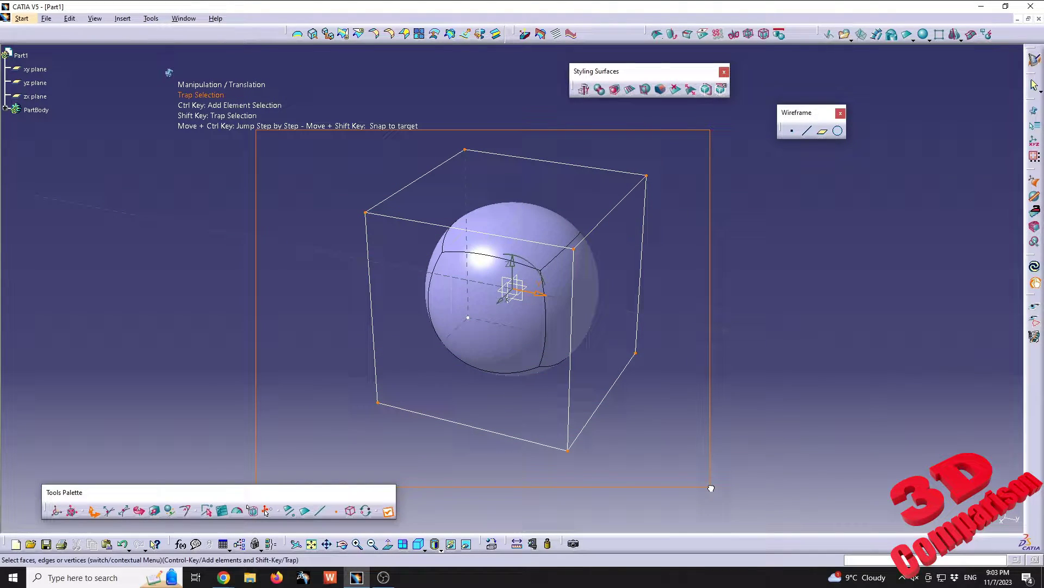
drag(711, 488, 711, 488)
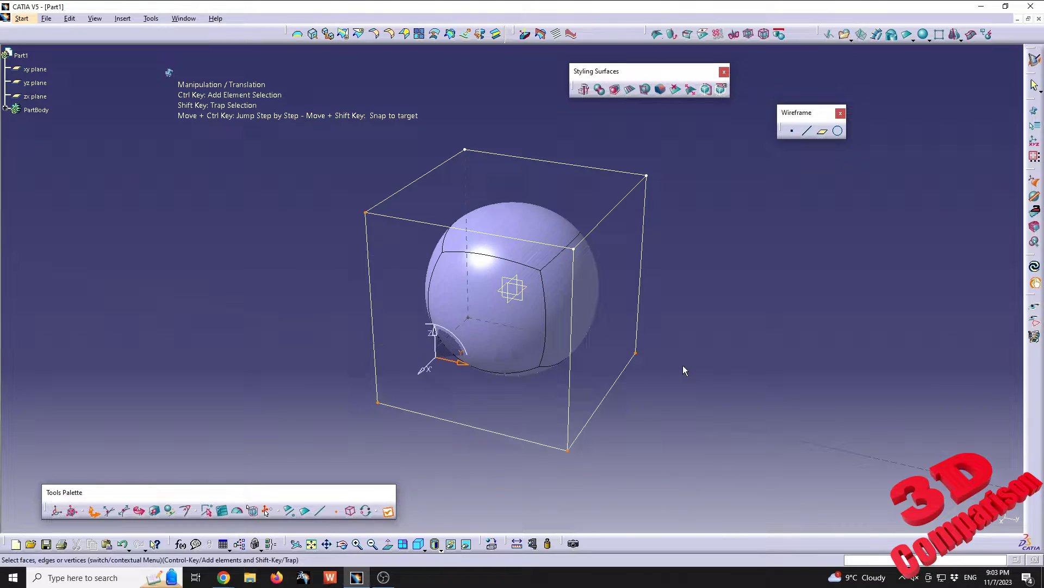
drag(460, 364, 566, 390)
key(ctrl+z)
drag(460, 363, 537, 376)
key(ctrl+z)
Trap-select the complete sphere cage, try translating it along Y, and undo the move.
shift+drag(278, 99, 788, 444)
drag(542, 294, 619, 300)
key(ctrl+z)
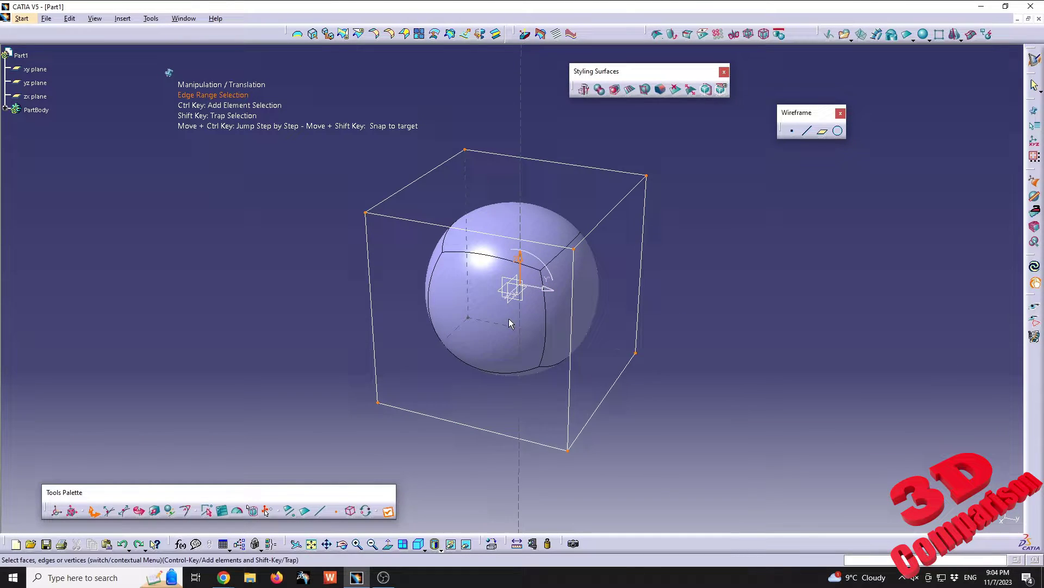
Examine the selected cage vertices from several angles and try a short Y translation of the sphere.
scroll(501, 320, up, 10)
middle_drag(501, 310, 507, 462)
scroll(417, 291, down, 1)
middle_drag(417, 291, 591, 231)
scroll(590, 231, up, 1)
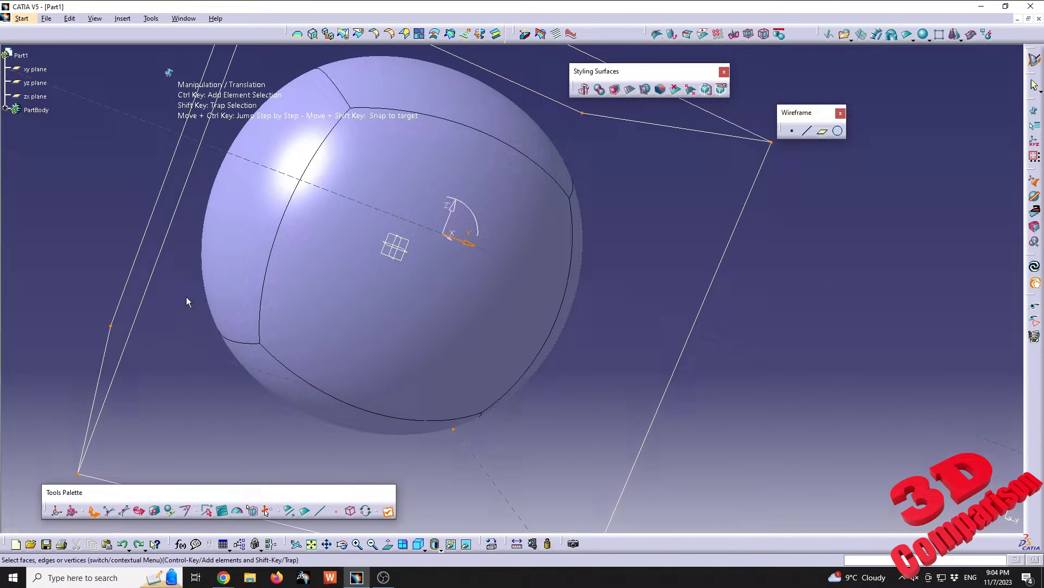
ctrl+middle_drag(113, 329, 414, 311)
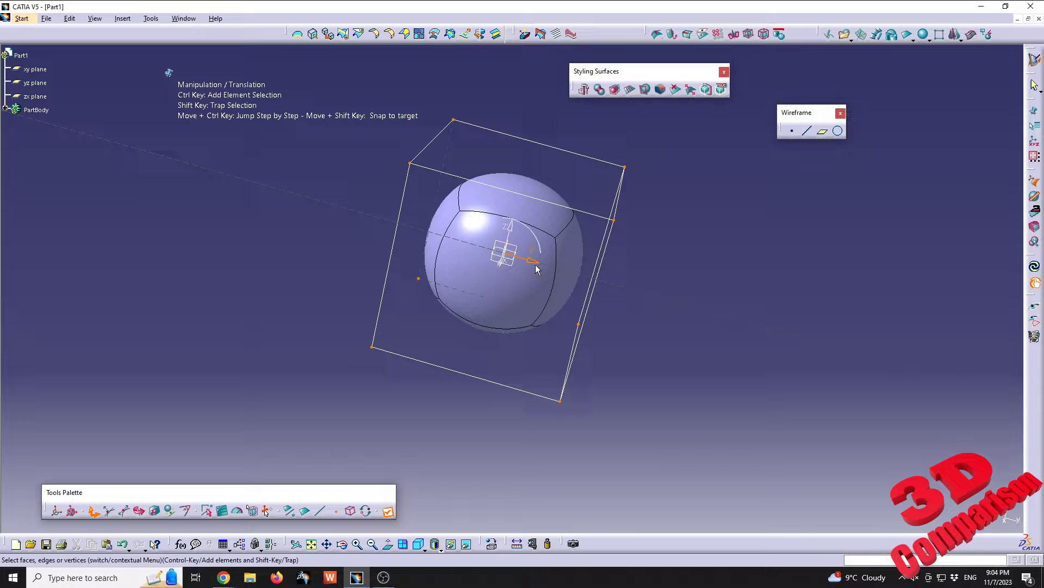
mouse_move(535, 260)
mouse_down()
mouse_move(707, 335)
mouse_move(641, 291)
mouse_move(534, 262)
mouse_up()
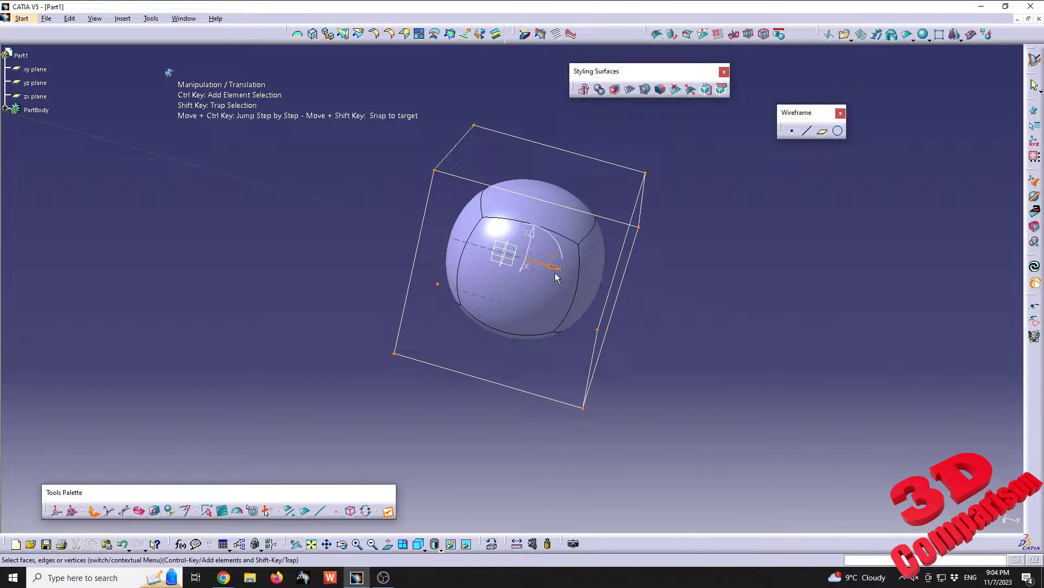
ctrl+middle_drag(653, 316, 555, 334)
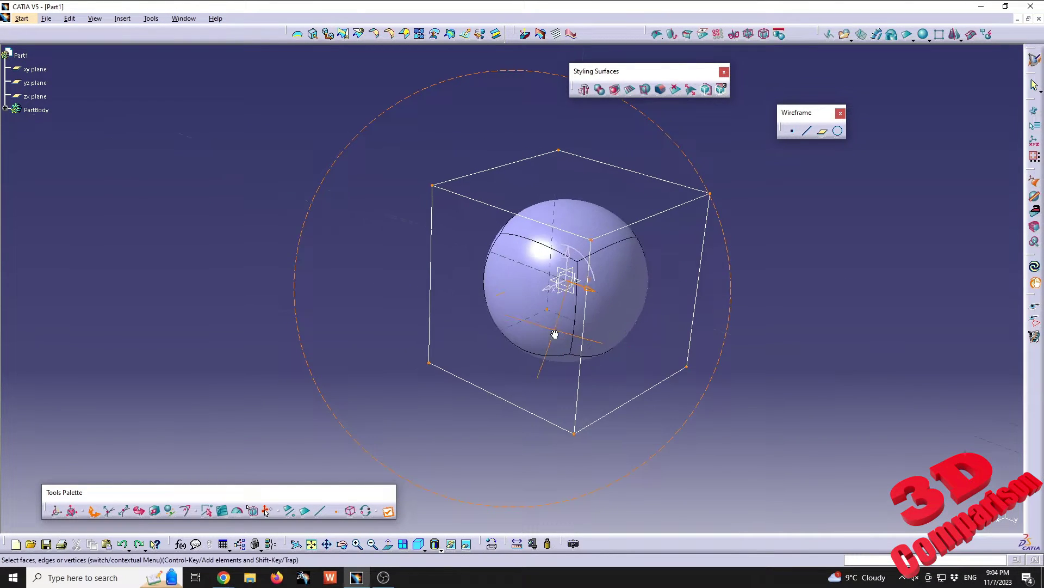
Change the view and selection mode to include hidden edges, try moving one top corner vertex along Y, and undo the move.
click(749, 35)
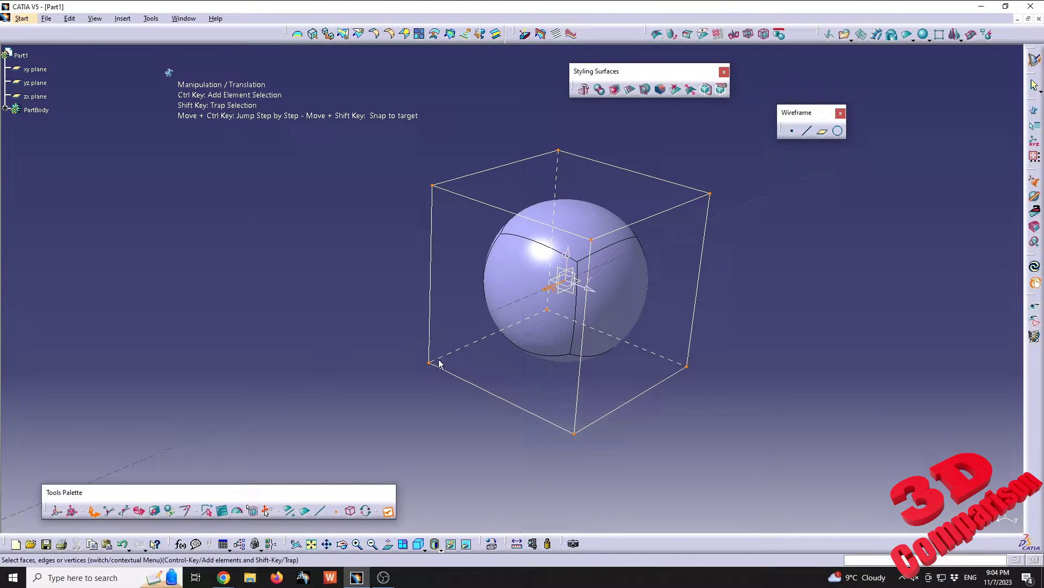
drag(547, 322, 514, 345)
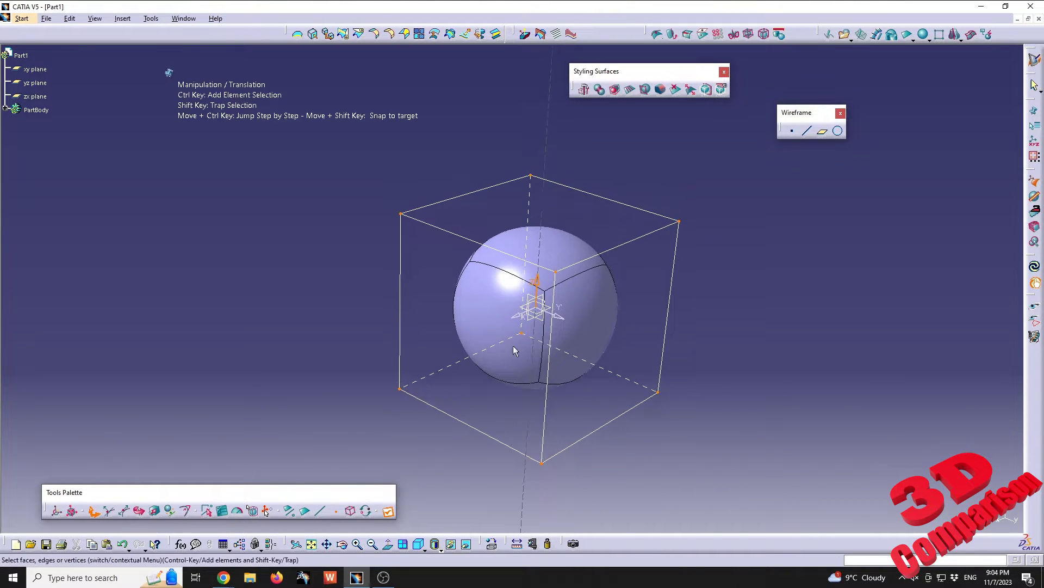
click(679, 221)
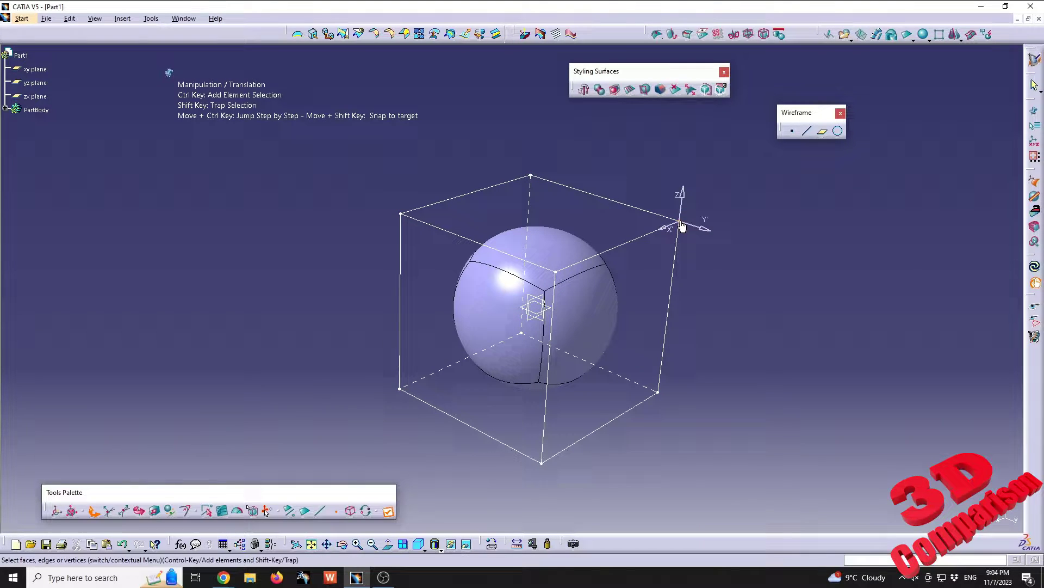
drag(700, 229, 737, 234)
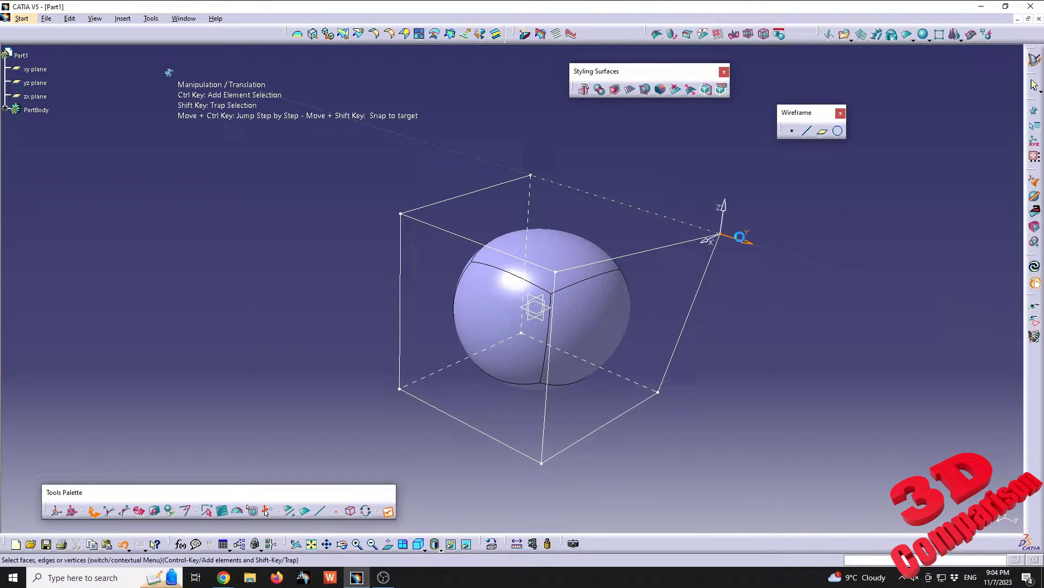
key(ctrl+z)
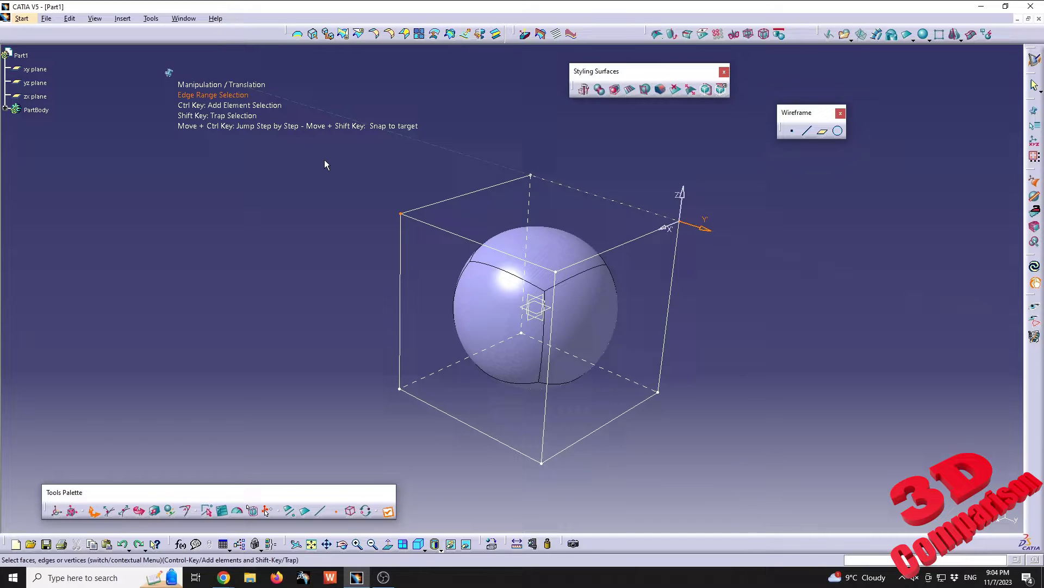
Trap-select all cage vertices, including the hidden ones, try translating the whole sphere away from the origin, and undo the move.
shift+drag(325, 147, 750, 499)
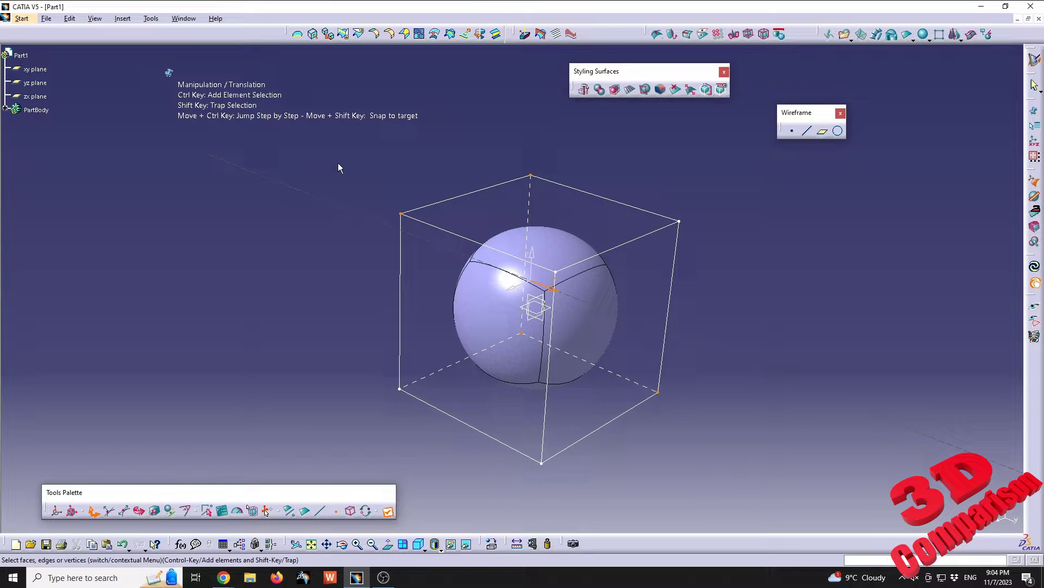
shift+drag(333, 158, 800, 518)
drag(545, 316, 410, 322)
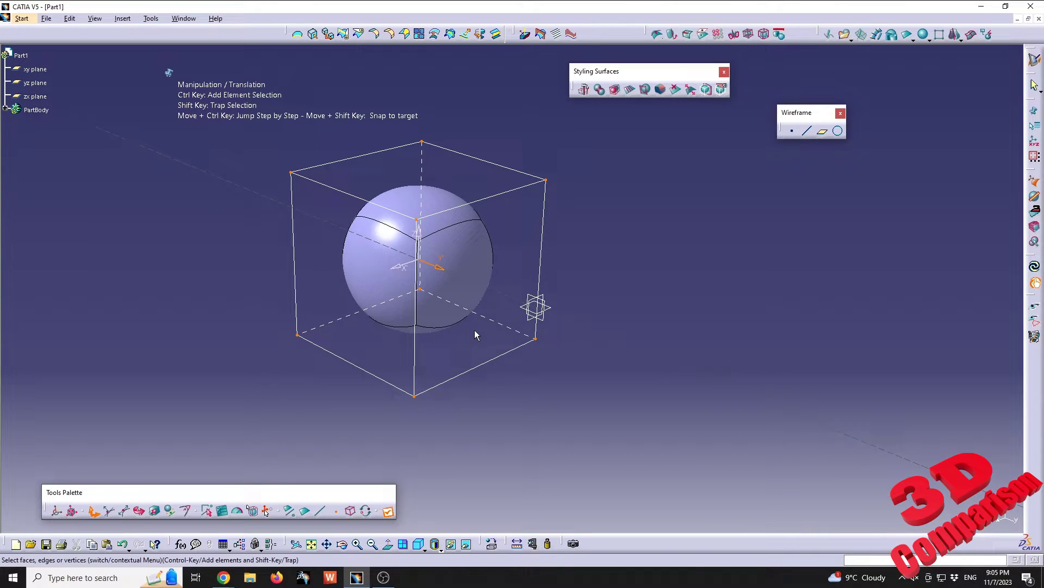
key(ctrl+z)
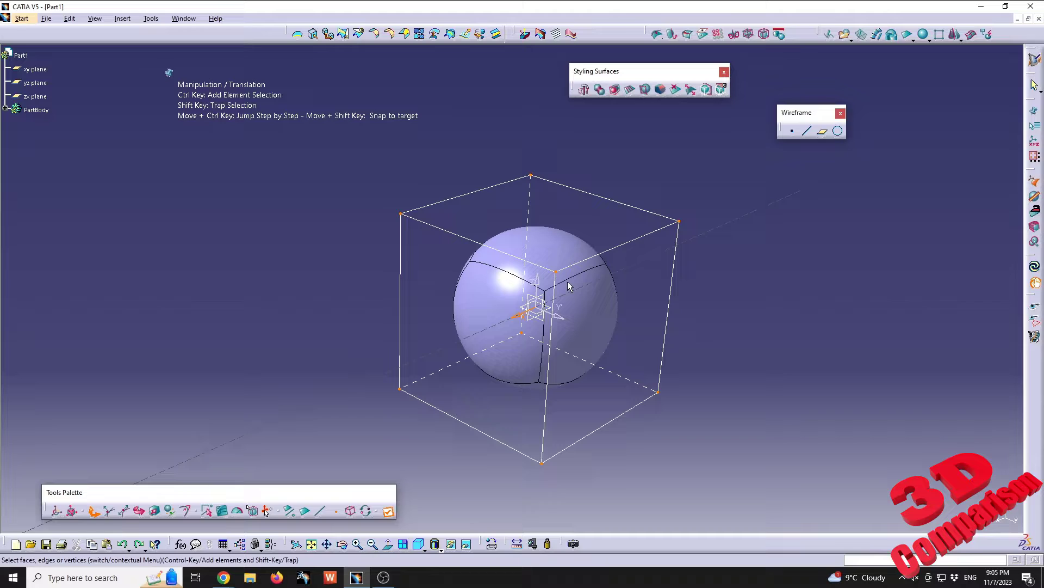
Switch to the projected base mesh, try pulling the sphere's top rear vertex upward along Z, and undo the move.
click(765, 35)
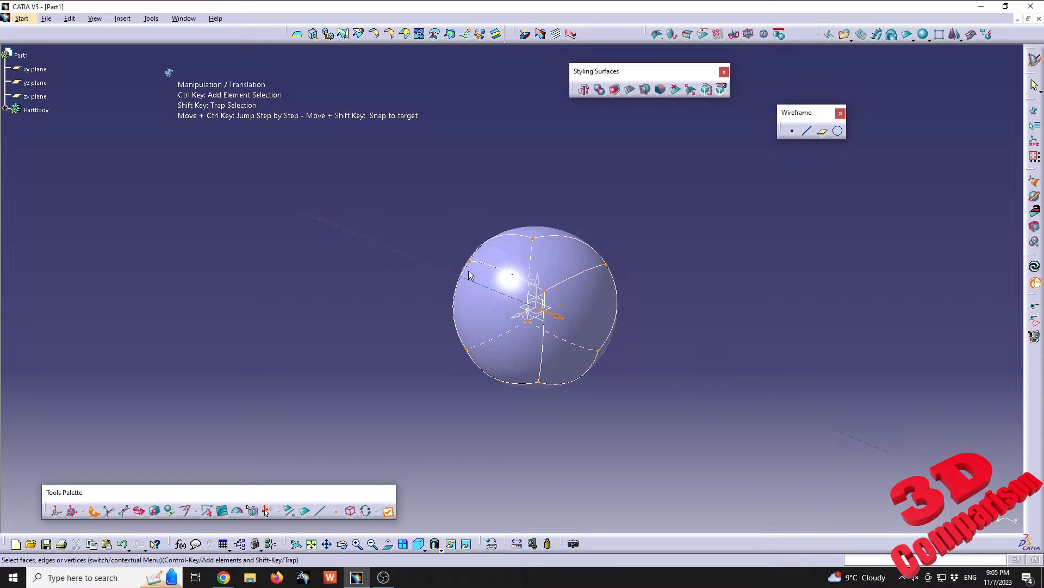
click(535, 237)
mouse_move(536, 220)
mouse_down()
mouse_move(540, 117)
mouse_move(536, 217)
mouse_move(539, 142)
mouse_up()
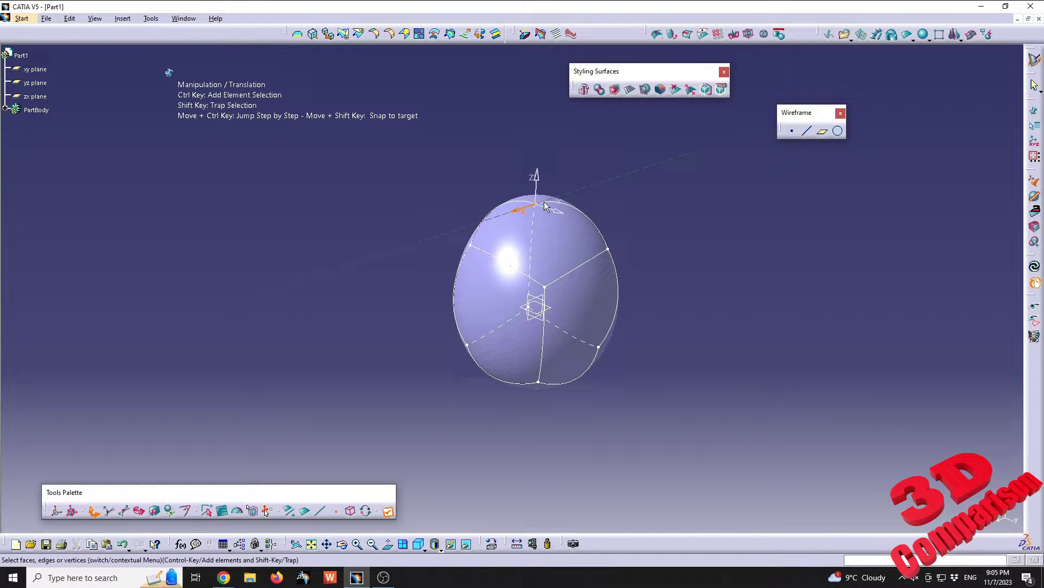
key(ctrl+z)
Select the neighbouring upper vertex of the projected mesh in the Y direction, try moving it along Y, and undo the move.
click(605, 264)
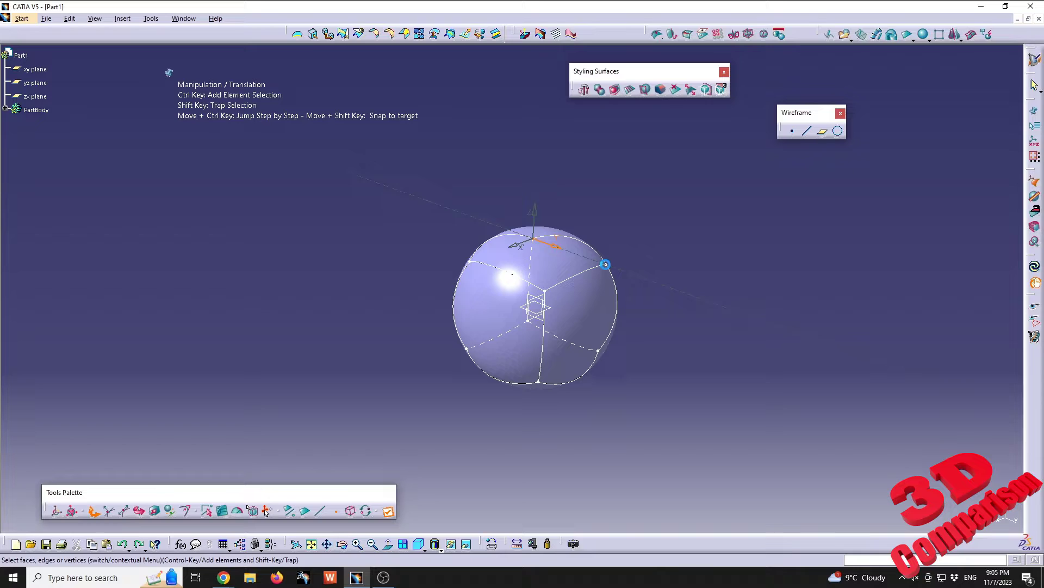
drag(605, 264, 605, 265)
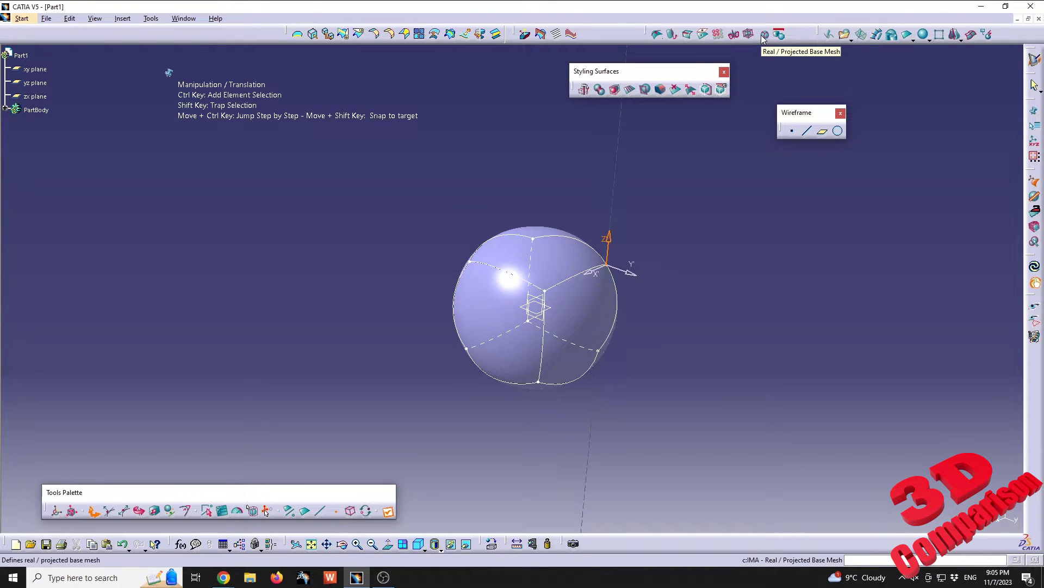
drag(623, 278, 863, 361)
key(ctrl+z)
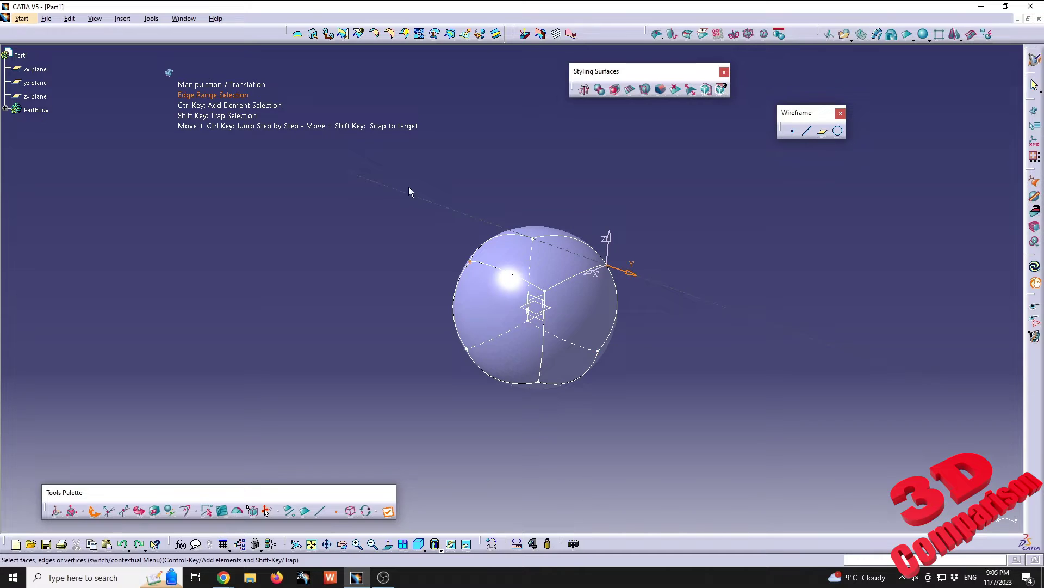
Trap-select the entire projected mesh, try a slight translation of the sphere, and undo it.
drag(401, 184, 758, 473)
mouse_move(565, 323)
mouse_down()
mouse_move(753, 402)
mouse_move(661, 346)
mouse_move(375, 252)
mouse_move(680, 381)
mouse_move(440, 287)
mouse_move(647, 370)
mouse_move(539, 326)
mouse_move(552, 339)
mouse_up()
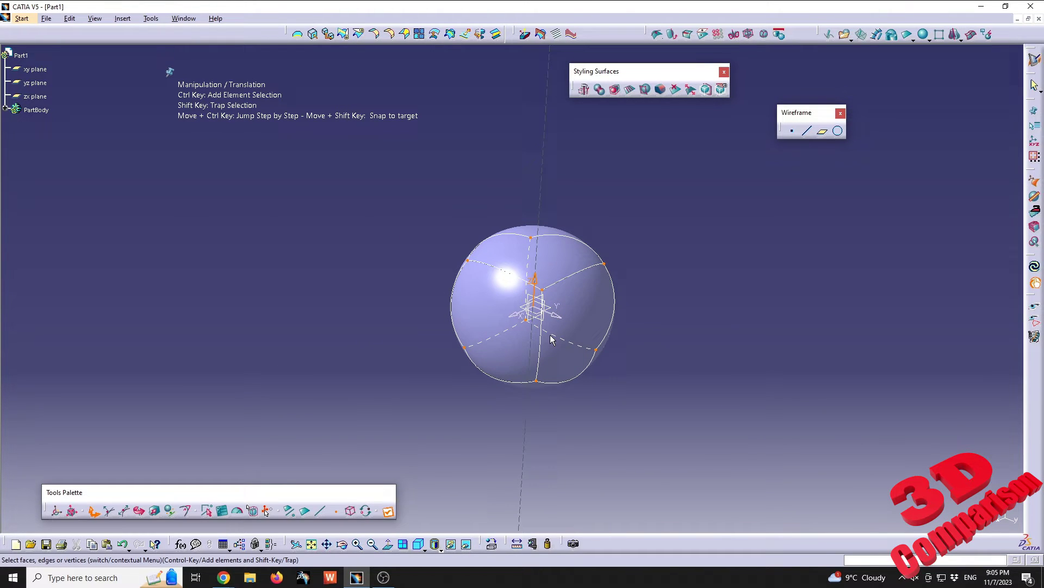
key(ctrl+z)
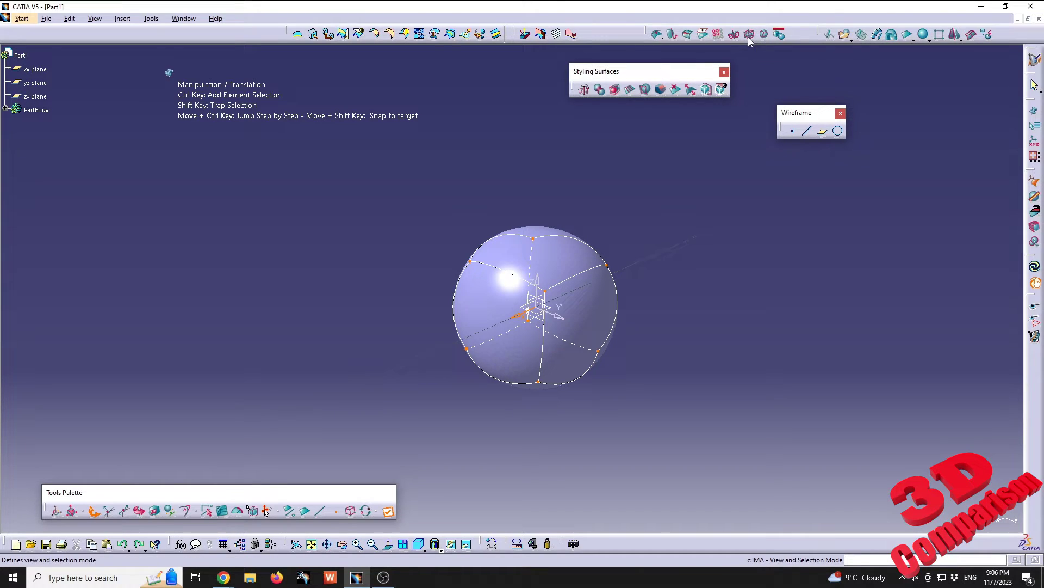
Set the mode to view and selection front, try translating the trapped front vertices along Y, and undo the move.
click(751, 35)
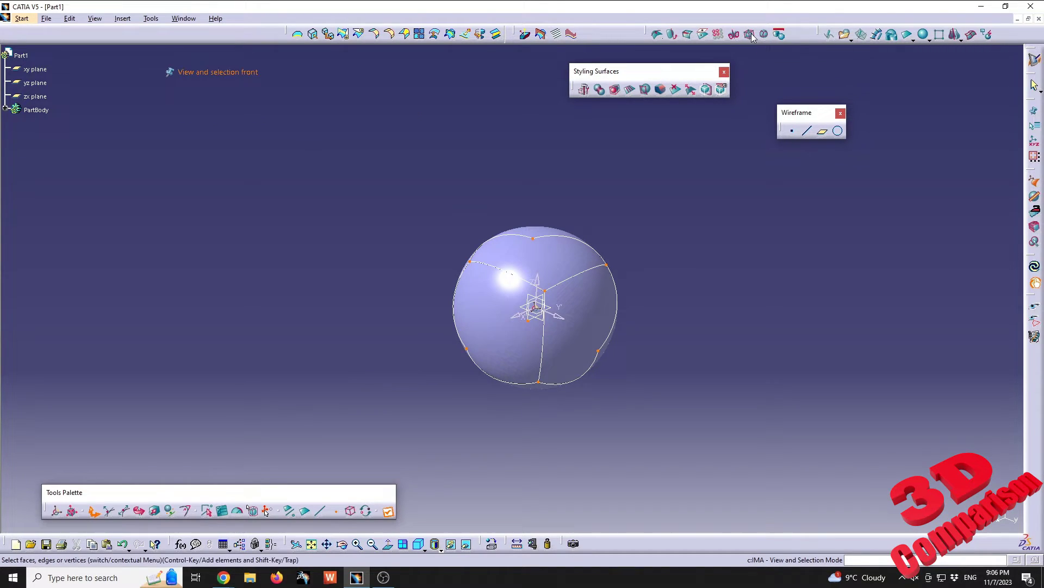
drag(383, 187, 739, 448)
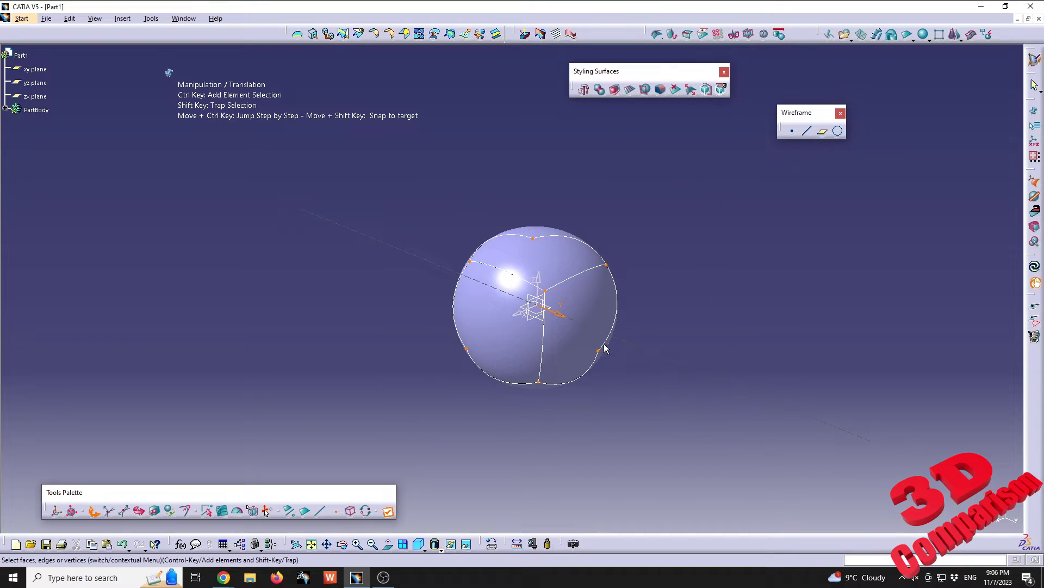
drag(559, 314, 850, 430)
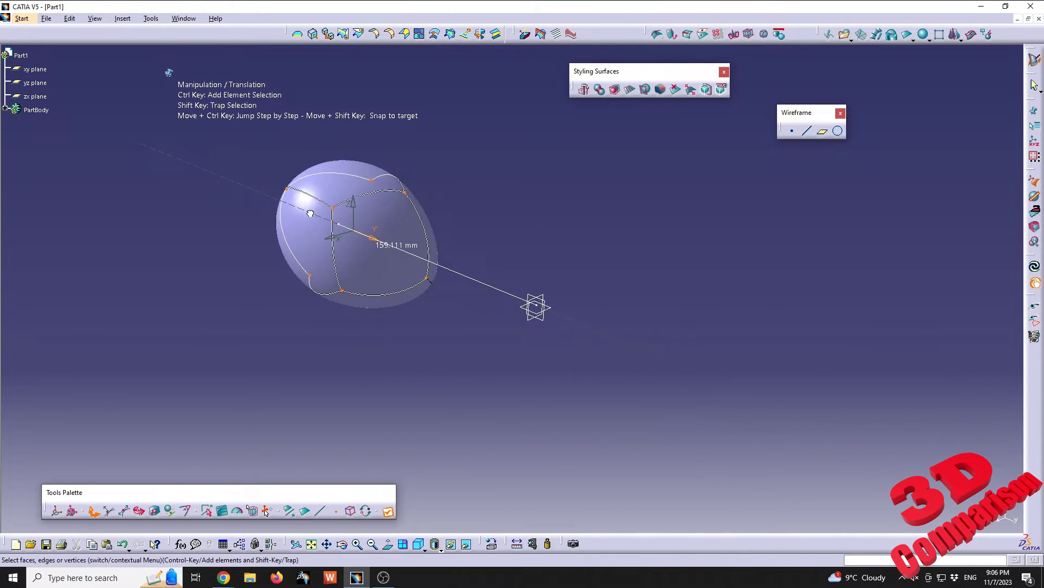
drag(310, 213, 655, 316)
key(ctrl+z)
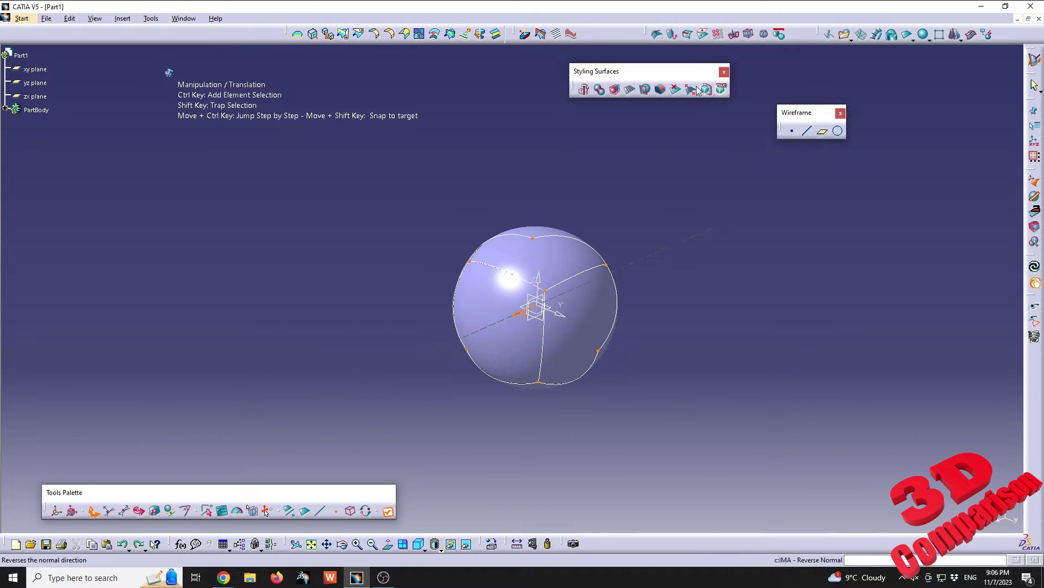
Cycle the view and selection mode to show hidden edges with front-only selection, try a Y translation, and undo it.
click(749, 35)
click(748, 35)
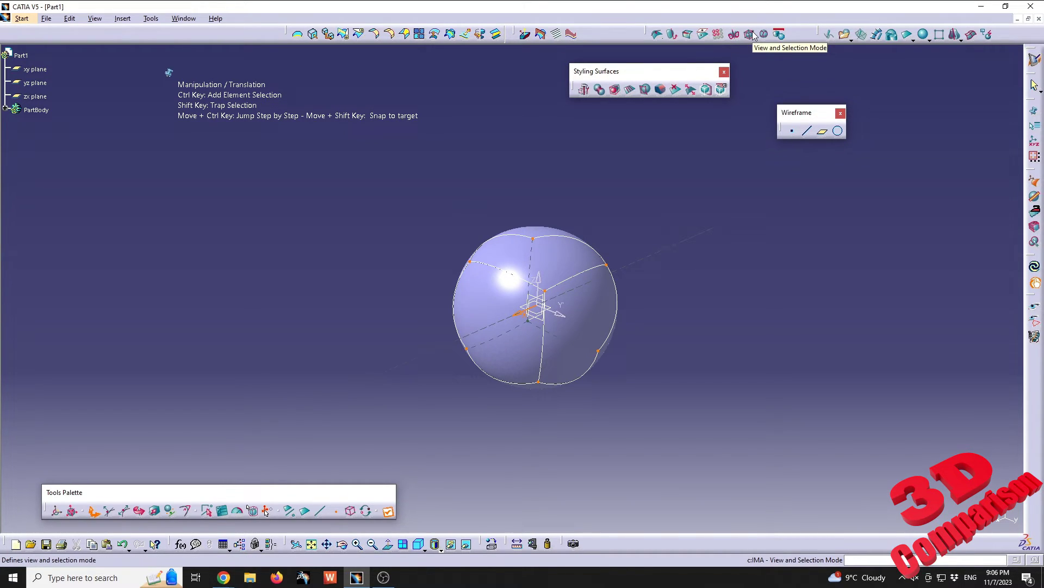
click(754, 36)
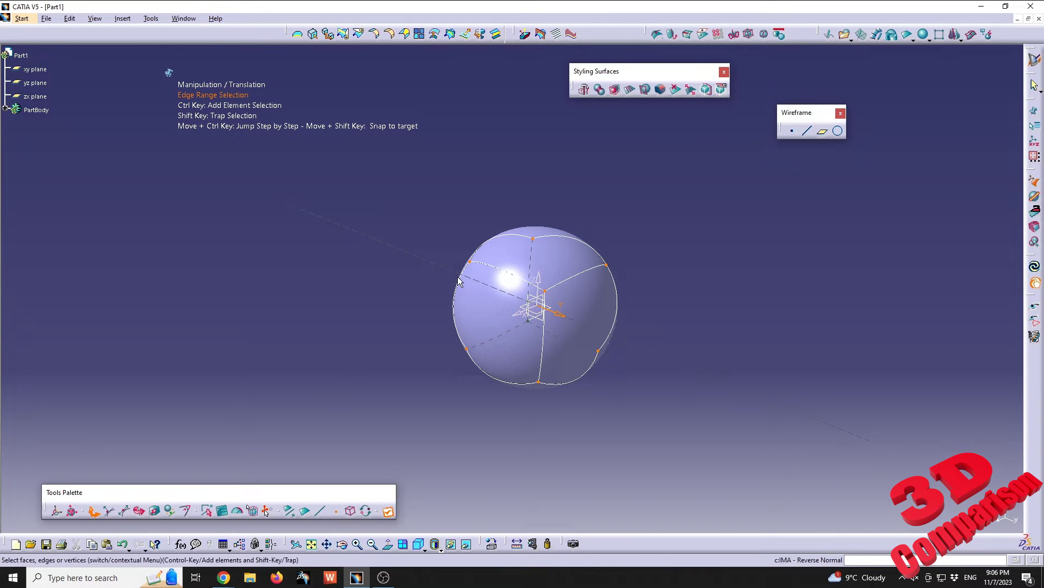
drag(555, 316, 359, 245)
key(ctrl+z)
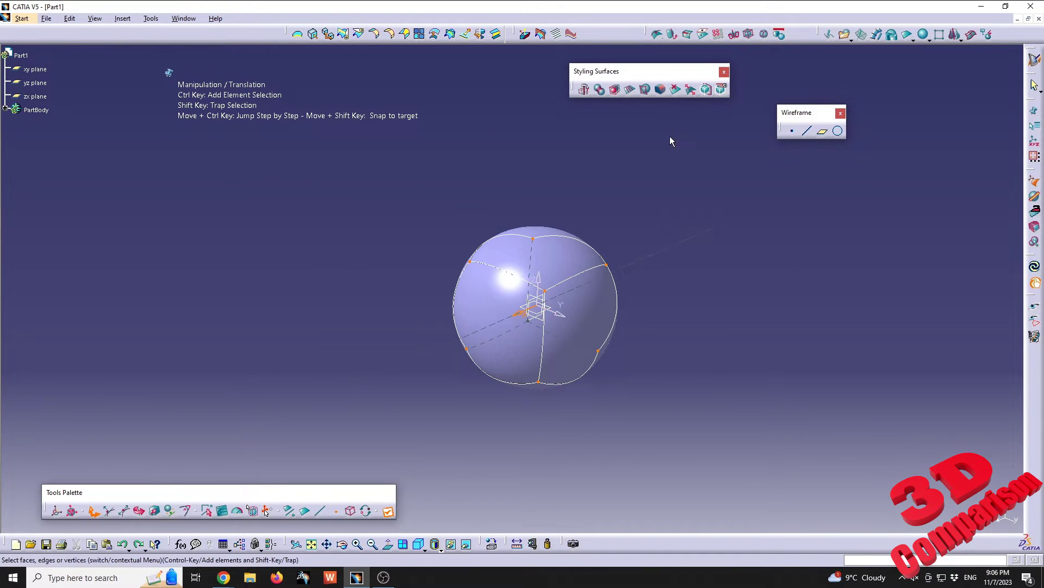
Make hidden edges selectable again, trap-select the whole projected mesh, and try translating it along Y.
click(751, 36)
shift+drag(344, 160, 737, 488)
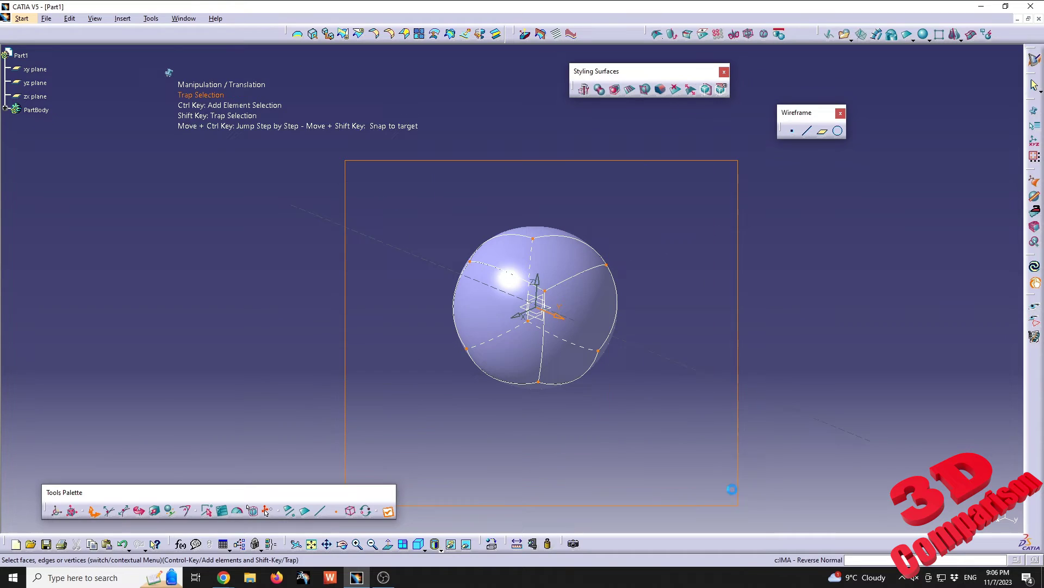
drag(558, 321, 573, 342)
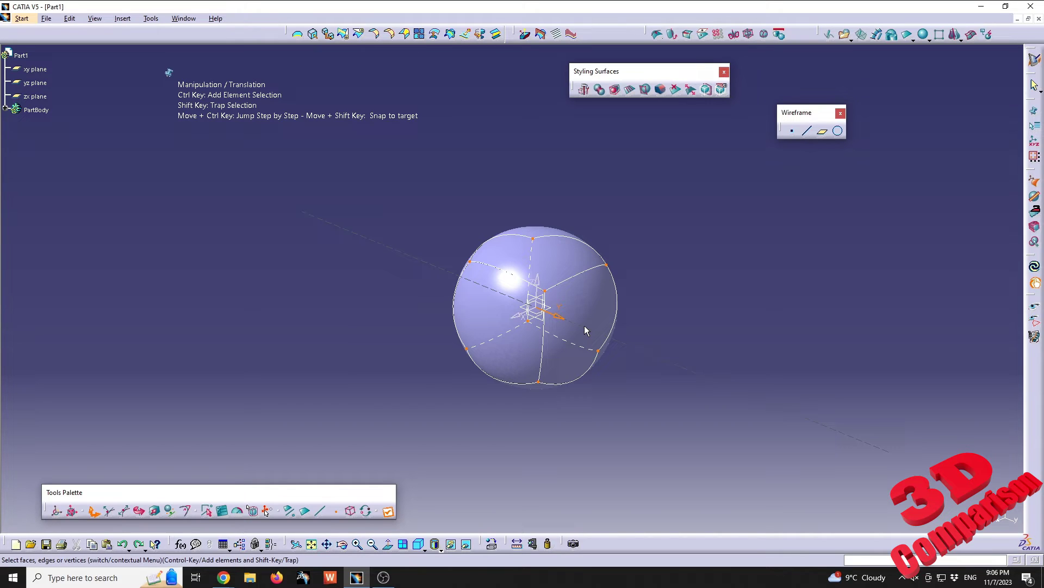
Return to the real base mesh and examine the cage's front and hidden edges from several angles.
click(764, 35)
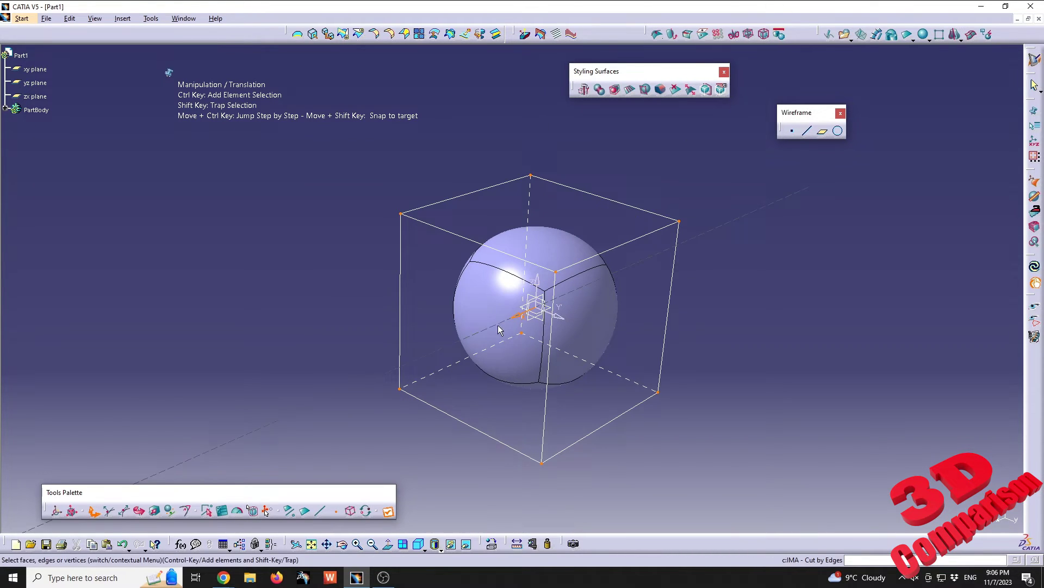
drag(572, 363, 708, 227)
middle_drag(666, 269, 614, 236)
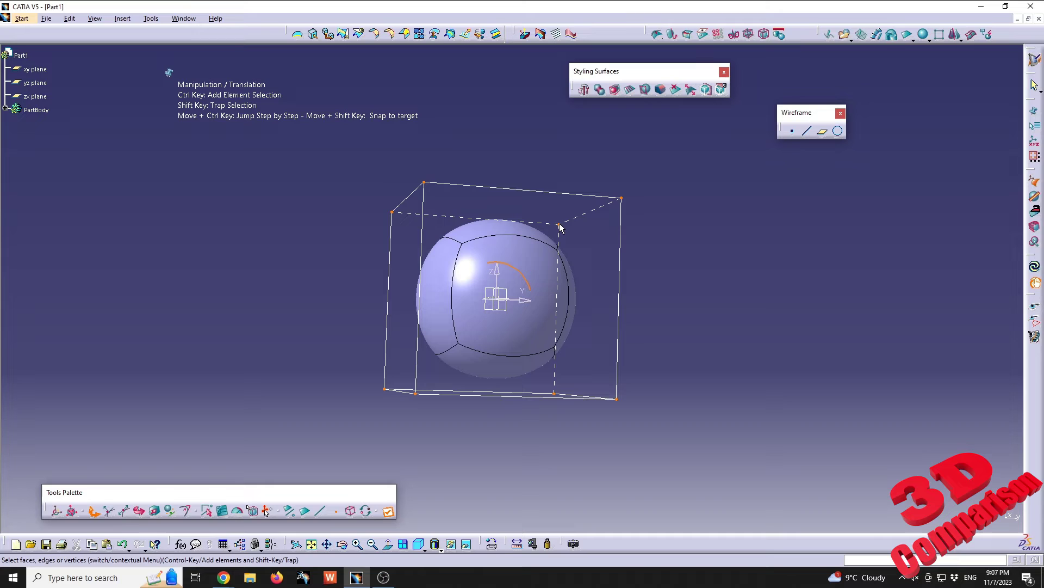
middle_drag(528, 253, 671, 185)
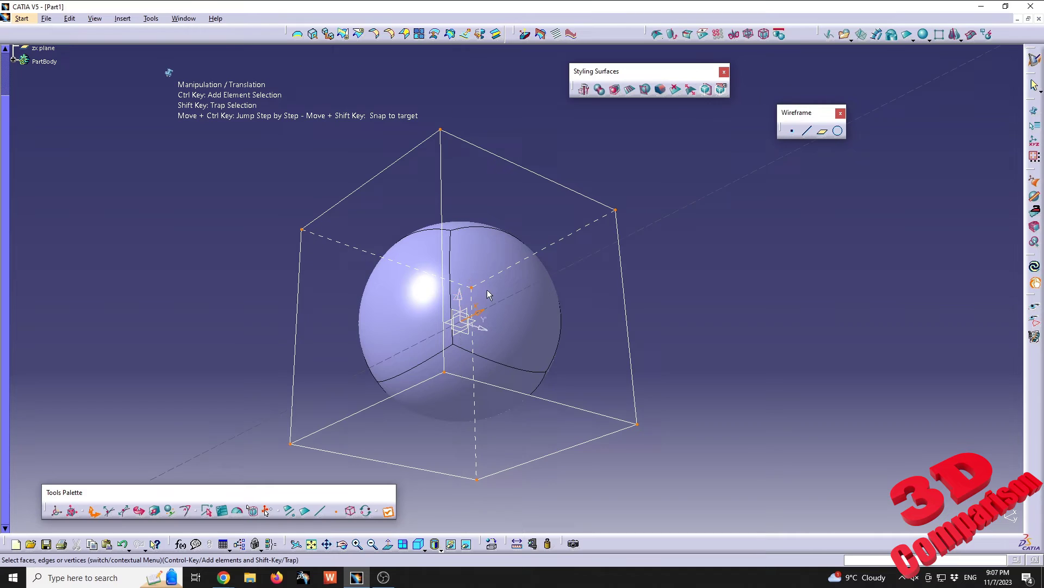
middle_drag(536, 169, 599, 366)
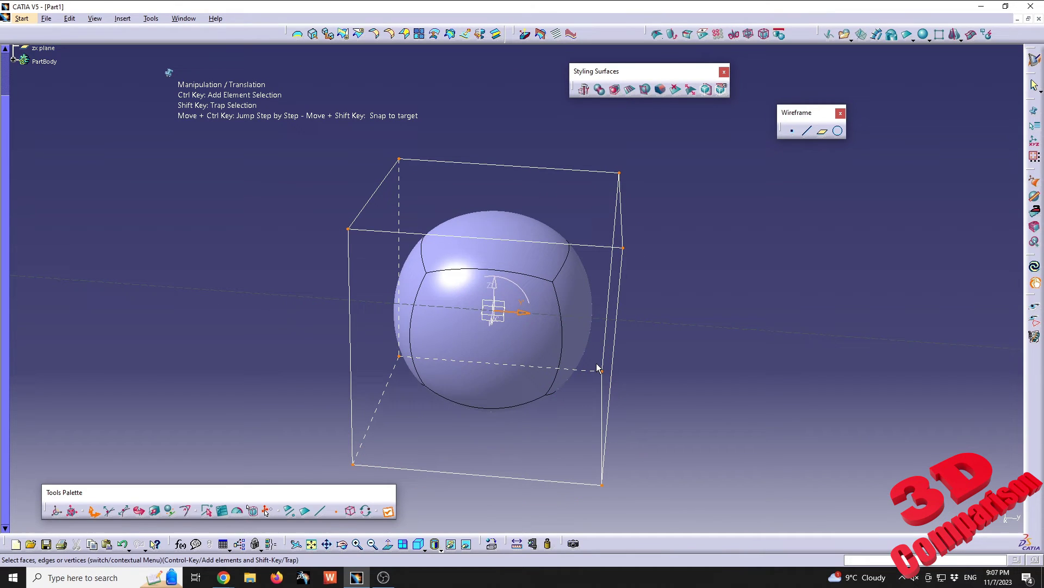
middle_drag(505, 368, 568, 351)
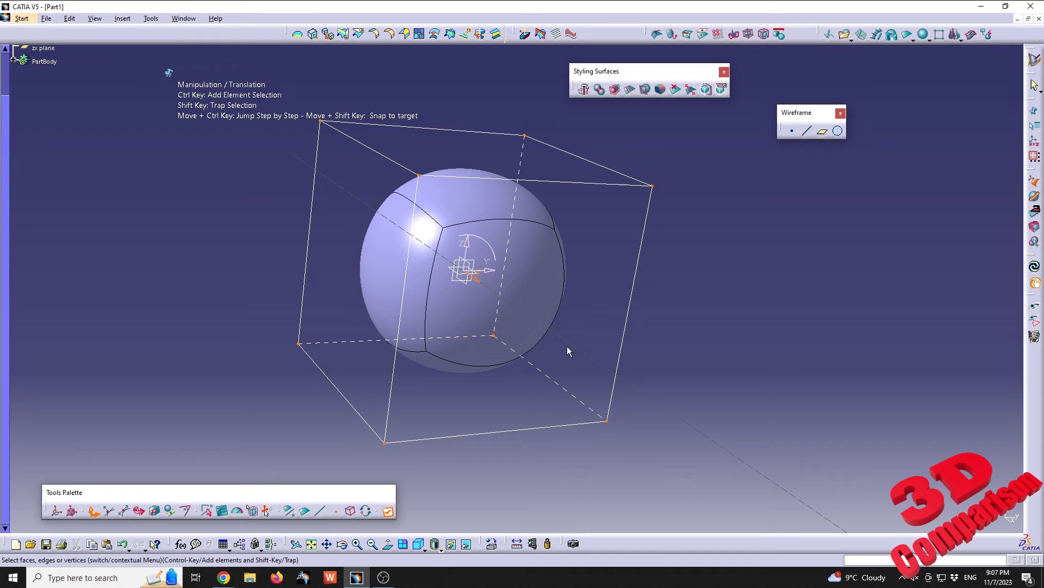